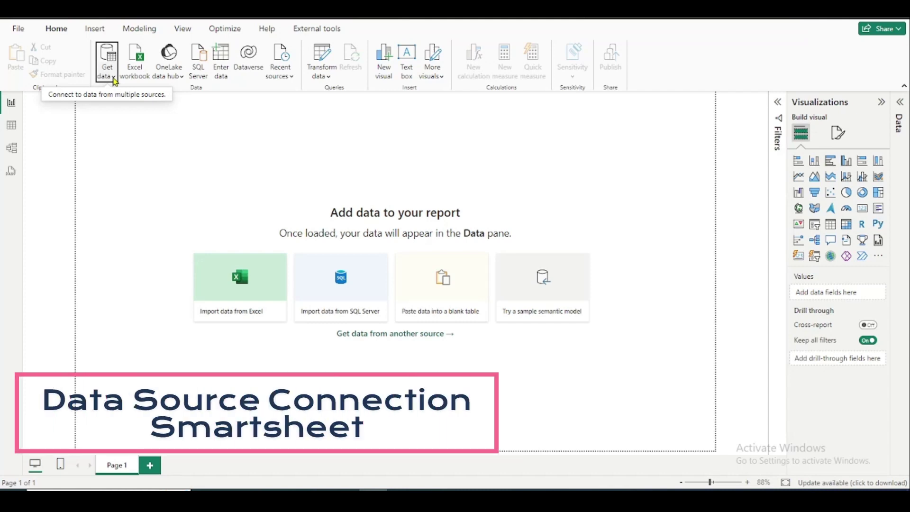
# Step: Switch to Smartsheet in the browser and look over the rows of the sample data sheet
pyautogui.click(114, 78)
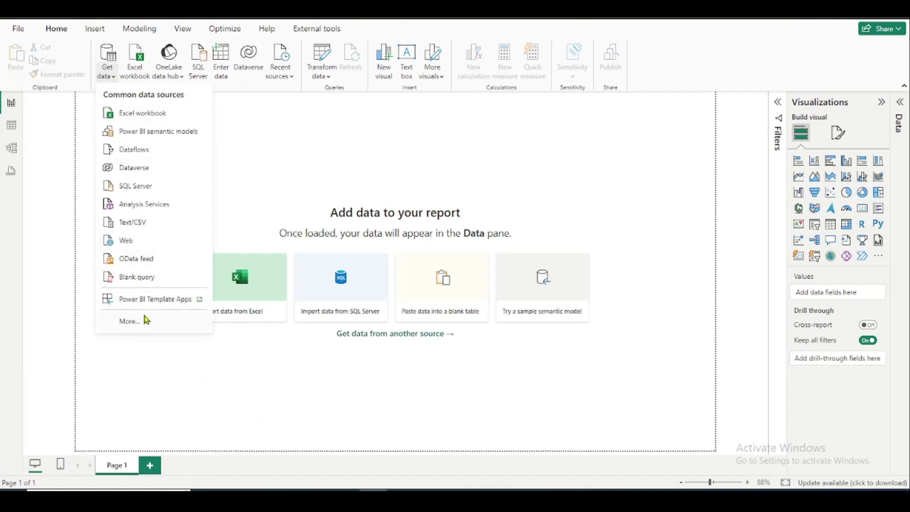
pyautogui.click(274, 156)
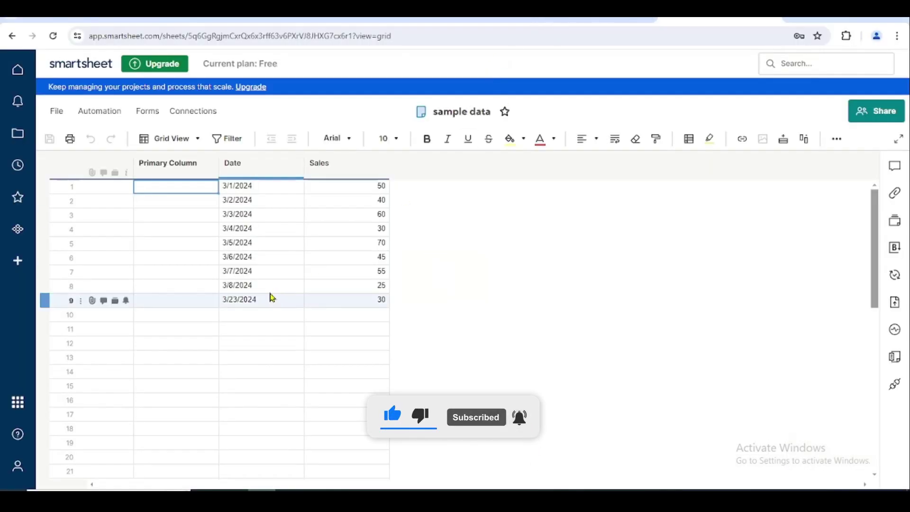
pyautogui.scroll(-5, 272, 298)
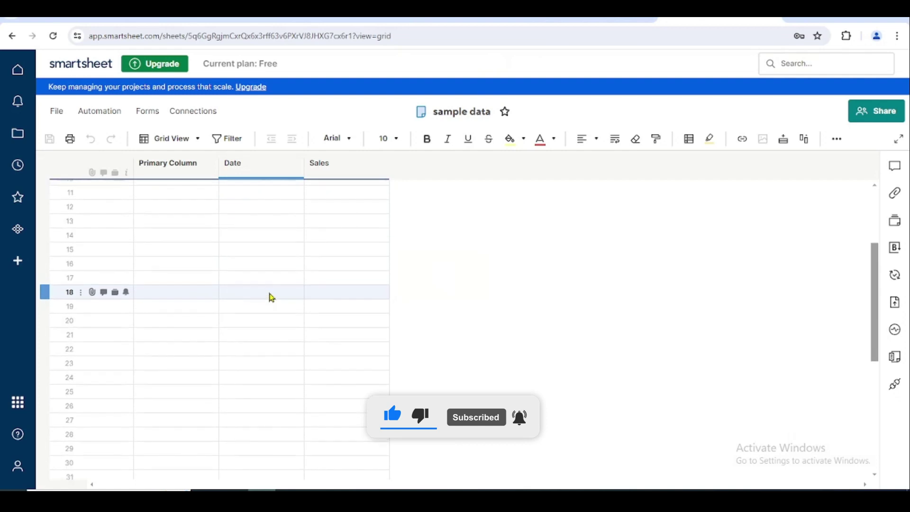
pyautogui.scroll(5, 270, 297)
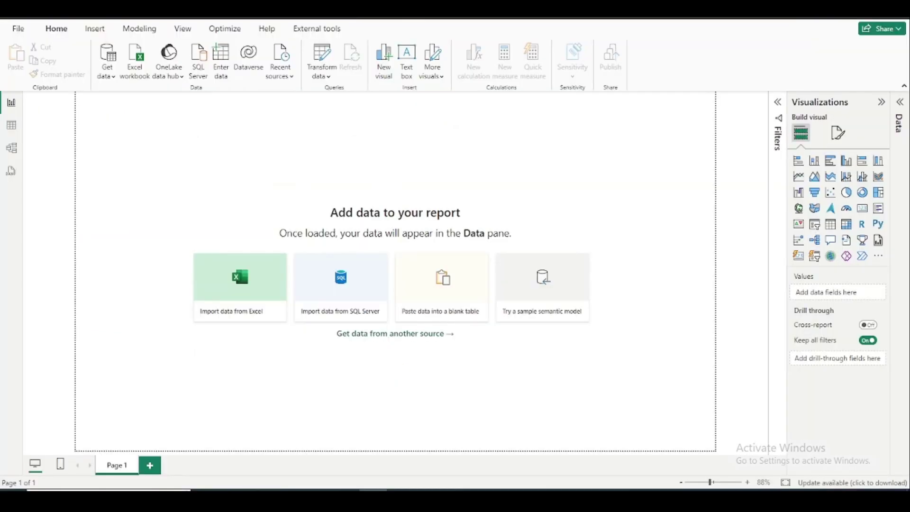
# Step: Switch back to Power BI Desktop and search the full list of data sources for "smart"
pyautogui.click(112, 76)
pyautogui.click(162, 326)
pyautogui.scroll(-7, 545, 261)
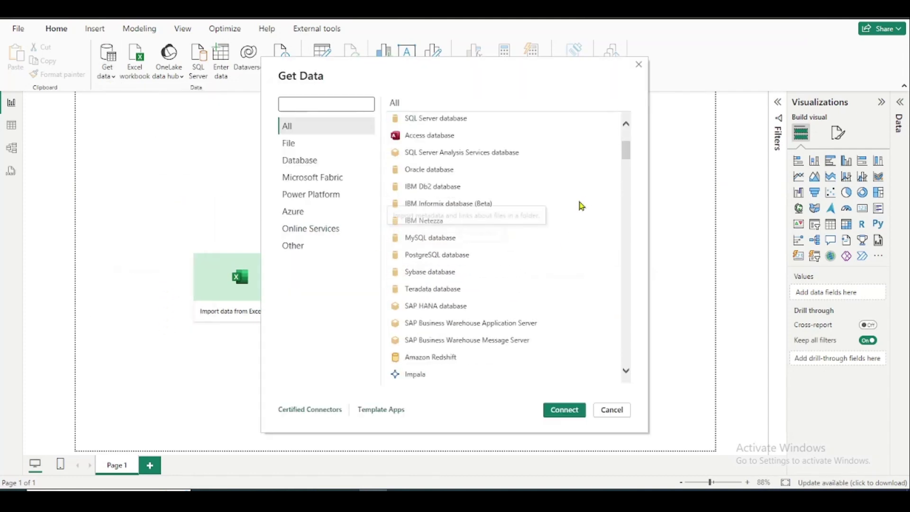
pyautogui.click(318, 104)
pyautogui.write('sam')
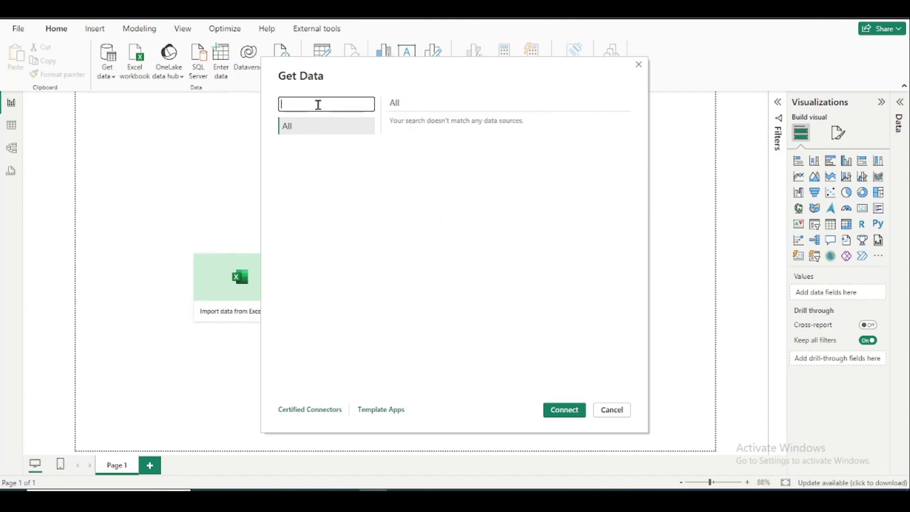
pyautogui.write('sm')
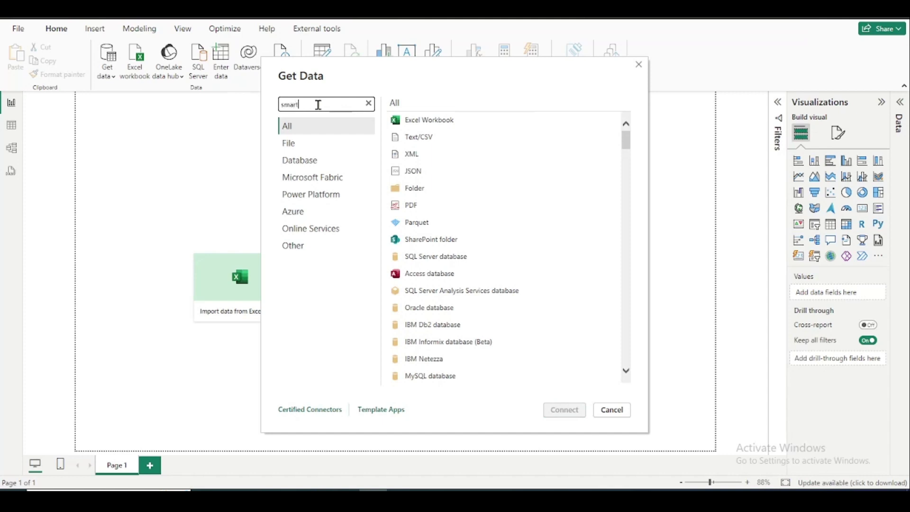
pyautogui.write('art')
# Step: Start a connection with the Smartsheet connector and accept the third-party service notice
pyautogui.click(429, 124)
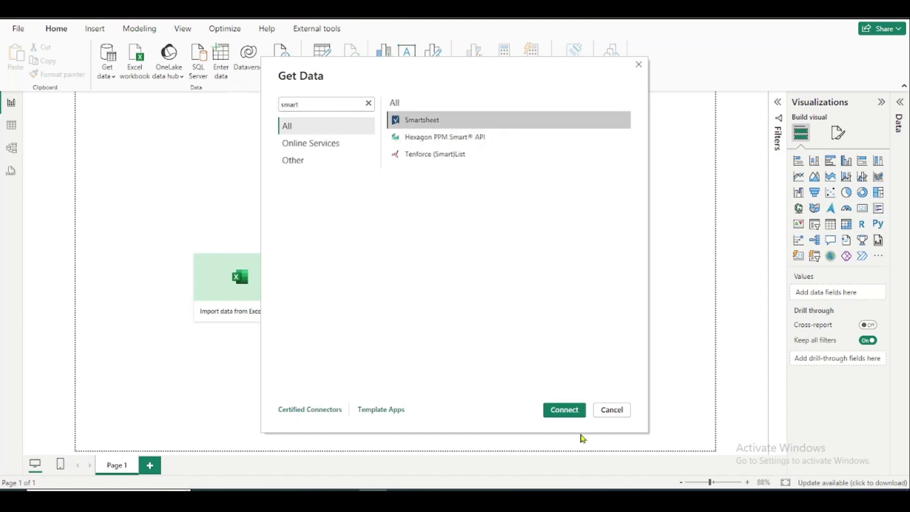
pyautogui.click(565, 410)
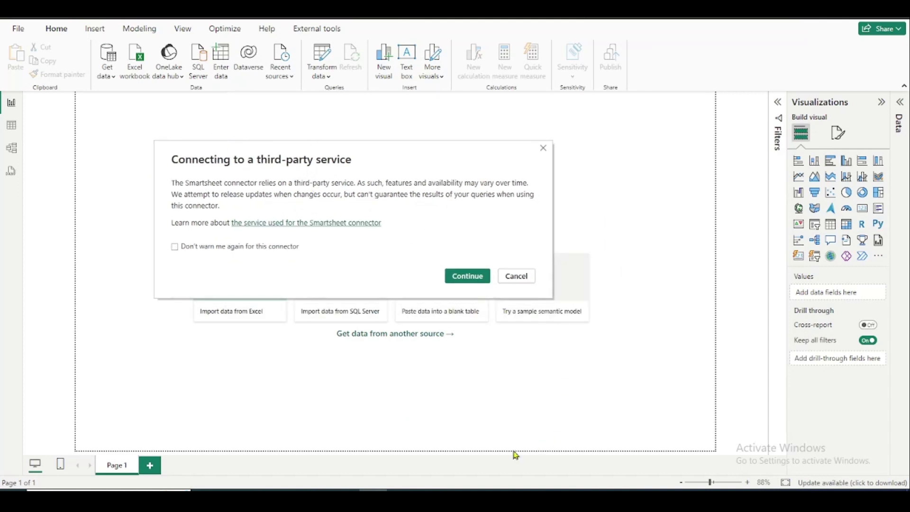
pyautogui.click(453, 280)
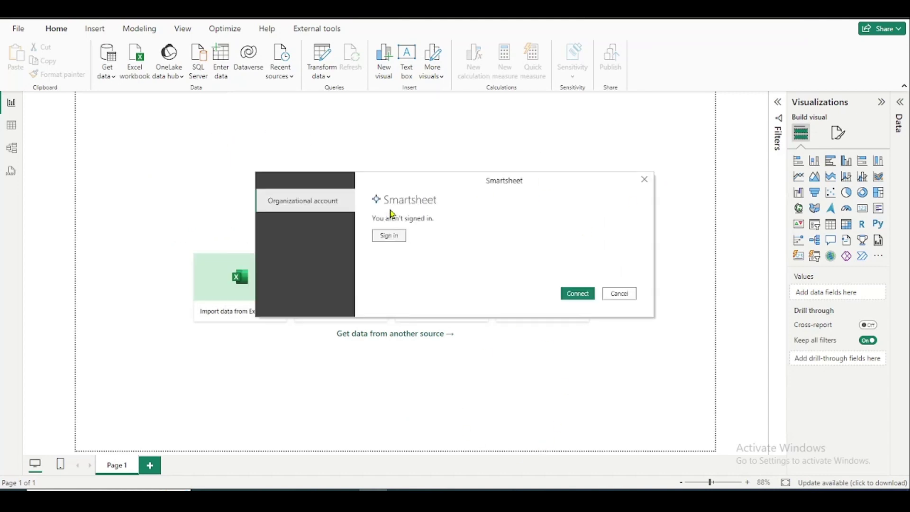
# Step: Sign in to Smartsheet with the account's e-mail and password, and allow Microsoft Power Query access to the account
pyautogui.click(395, 239)
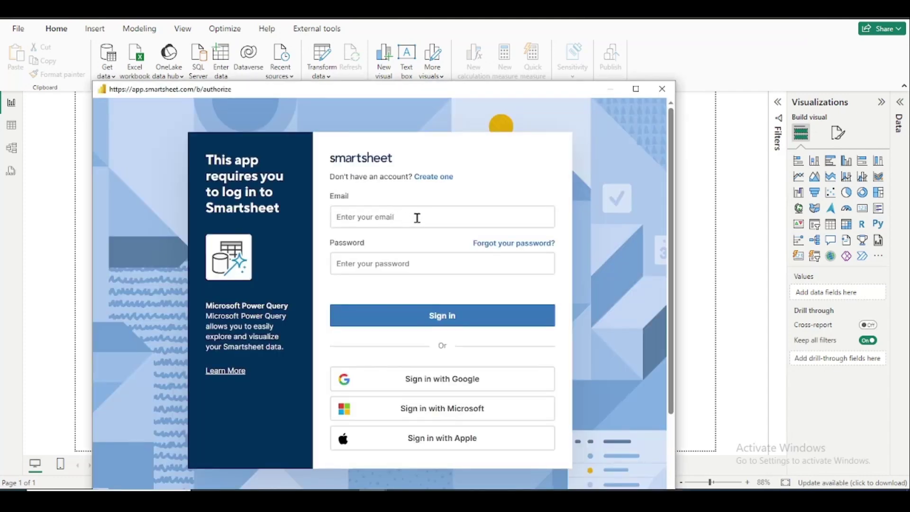
pyautogui.click(417, 218)
pyautogui.click(400, 260)
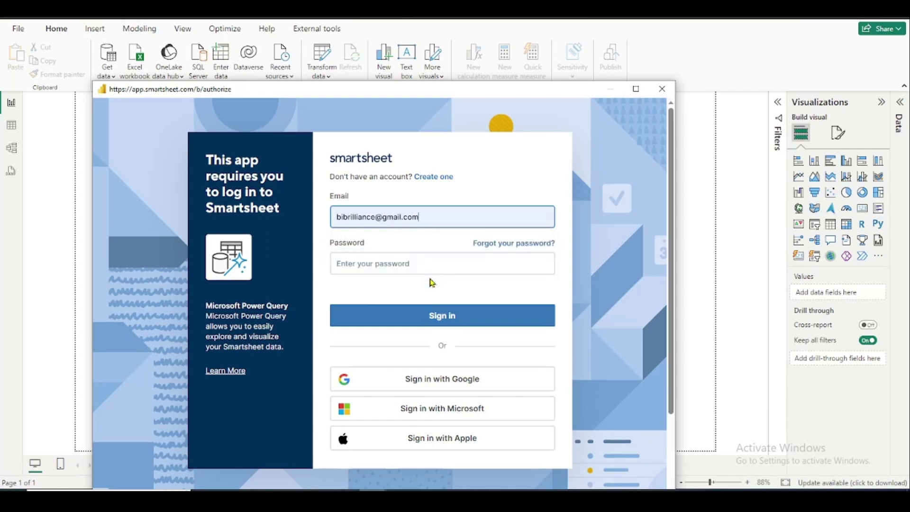
pyautogui.click(428, 263)
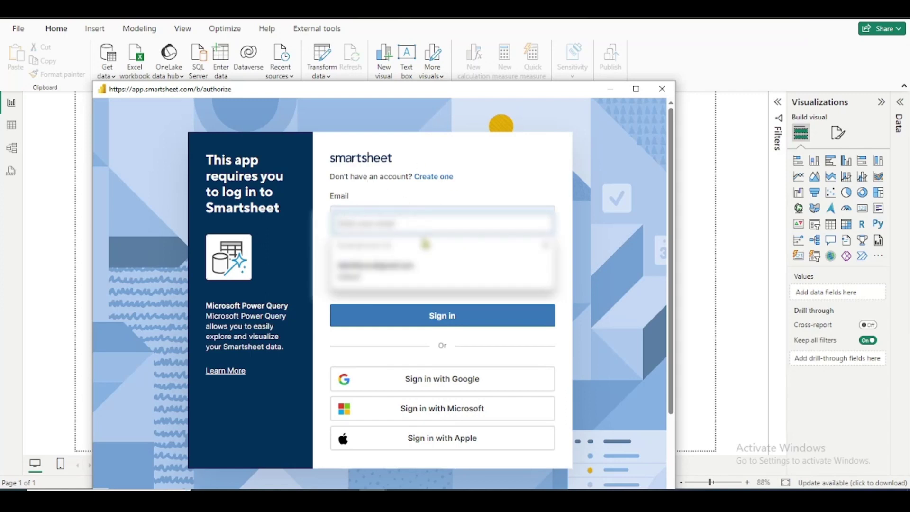
pyautogui.click(426, 259)
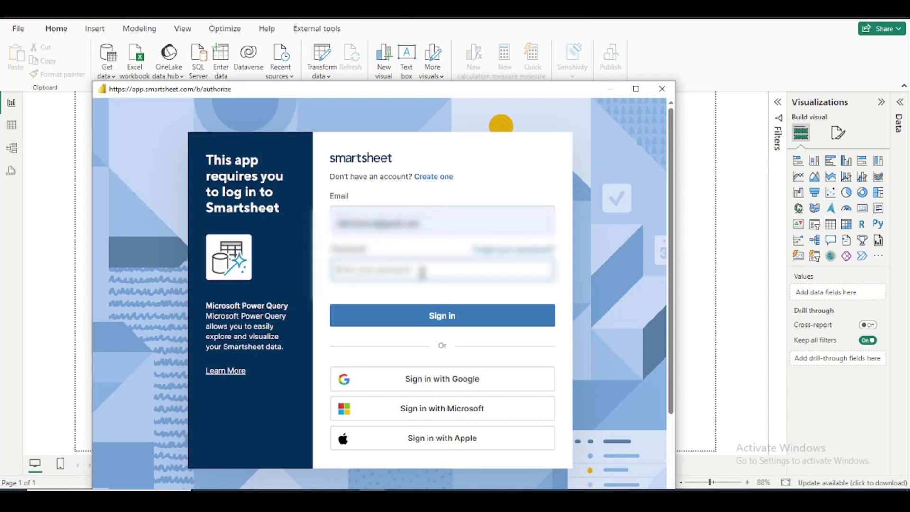
pyautogui.click(422, 274)
pyautogui.write('********')
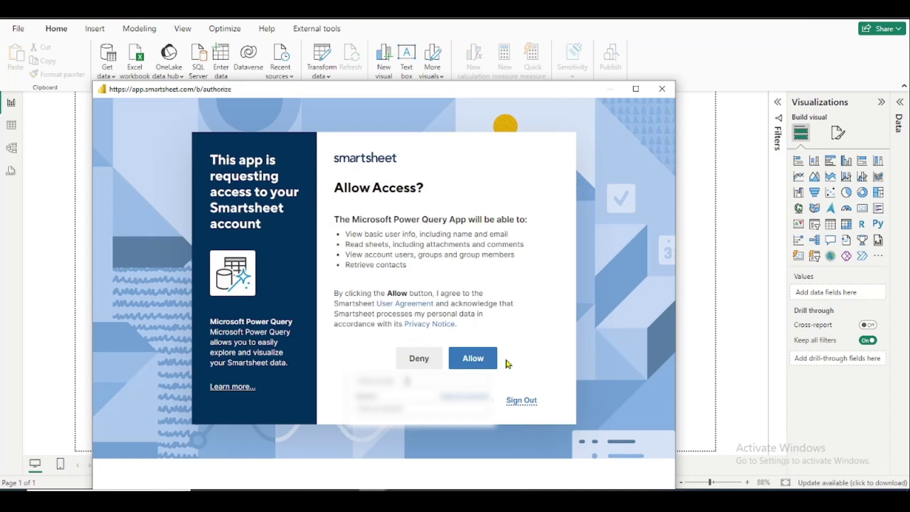
pyautogui.click(479, 368)
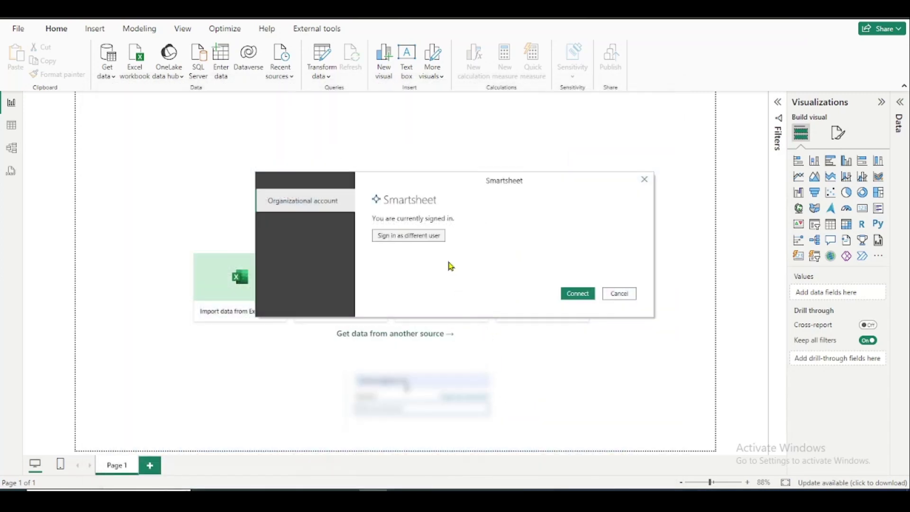
# Step: Connect to the signed-in Smartsheet account and load only the sample data table, leaving automate unselected
pyautogui.click(573, 296)
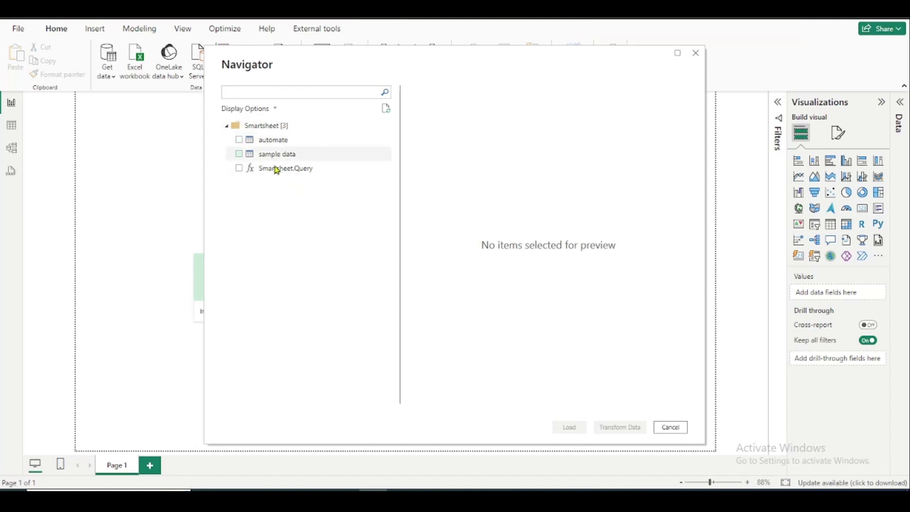
pyautogui.click(239, 141)
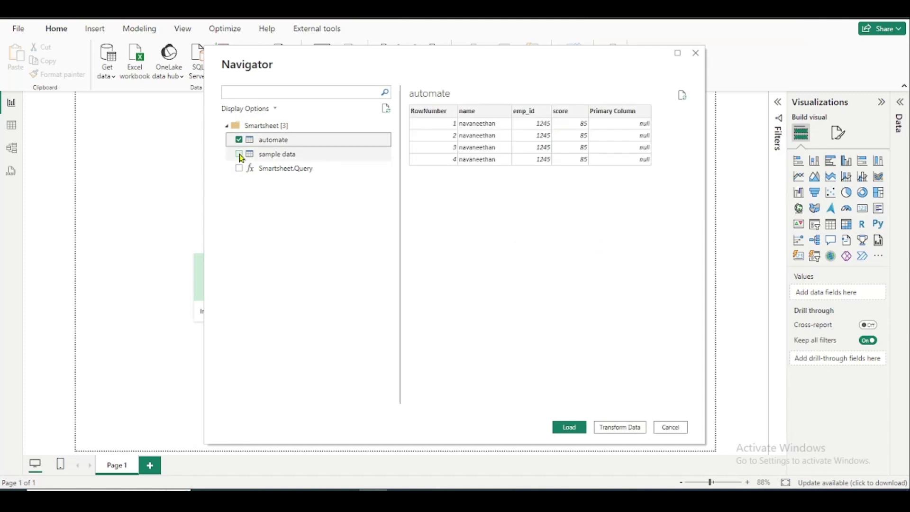
pyautogui.click(239, 154)
pyautogui.click(239, 140)
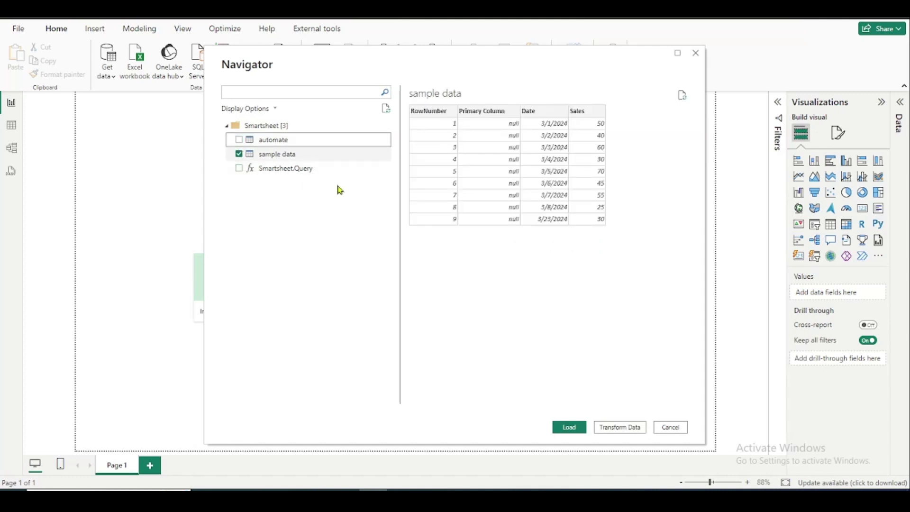
pyautogui.click(578, 428)
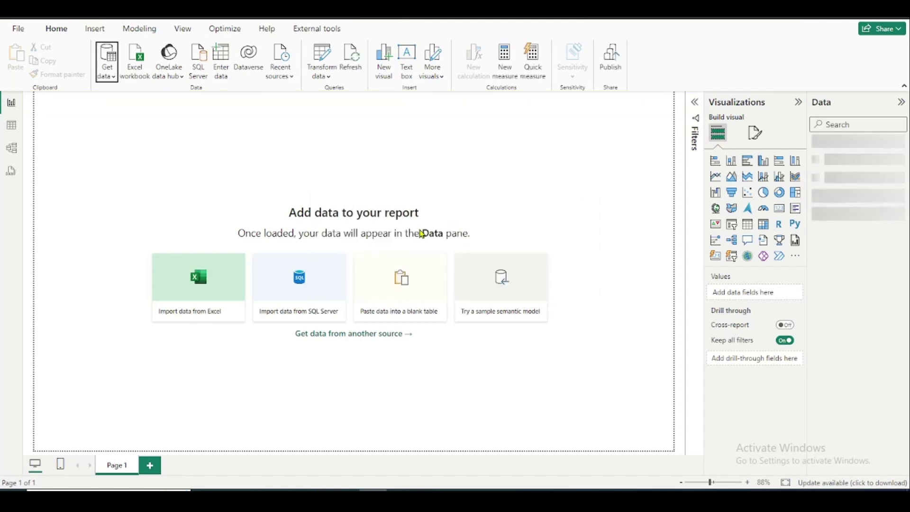
# Step: Examine the rows of the loaded sample data table in Table view, checking the report canvas in between
pyautogui.click(11, 126)
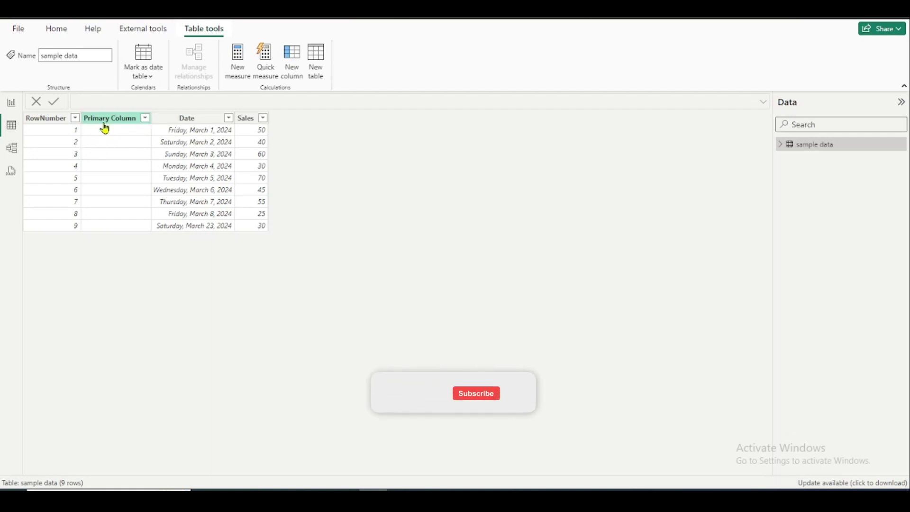
pyautogui.click(12, 105)
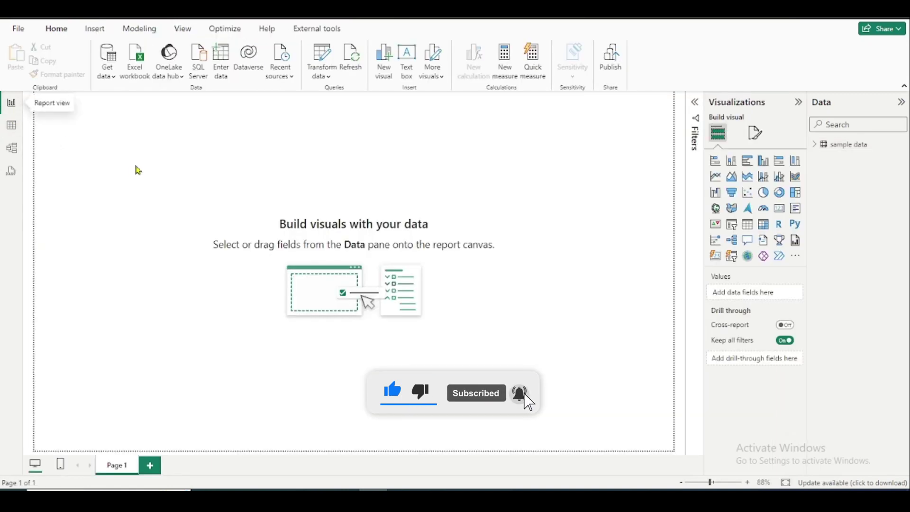
pyautogui.click(12, 126)
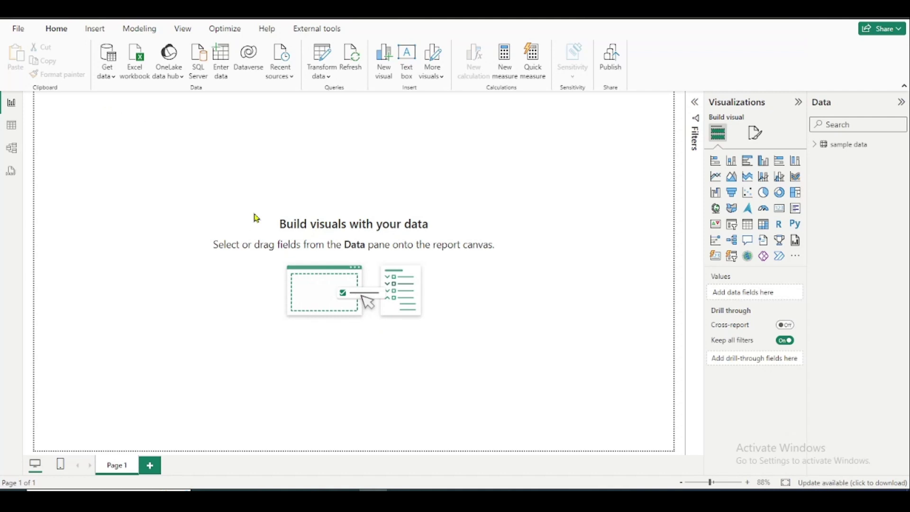
pyautogui.click(11, 125)
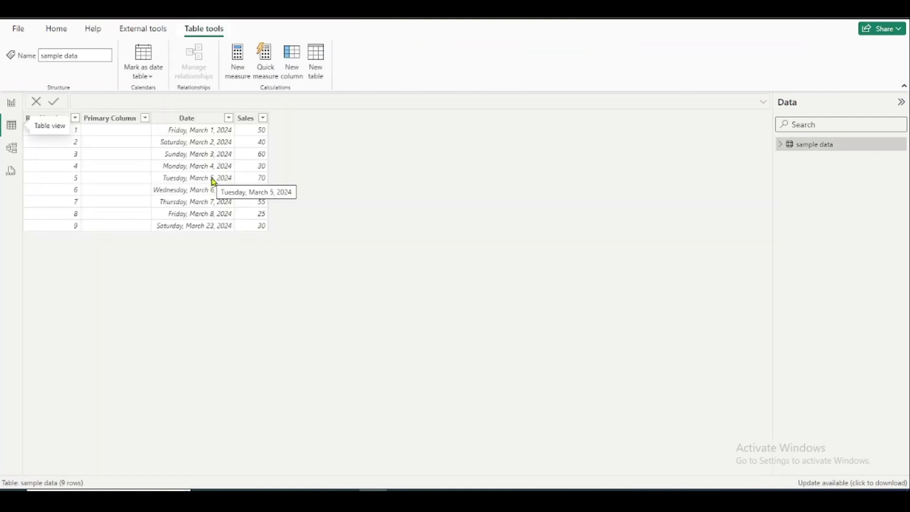